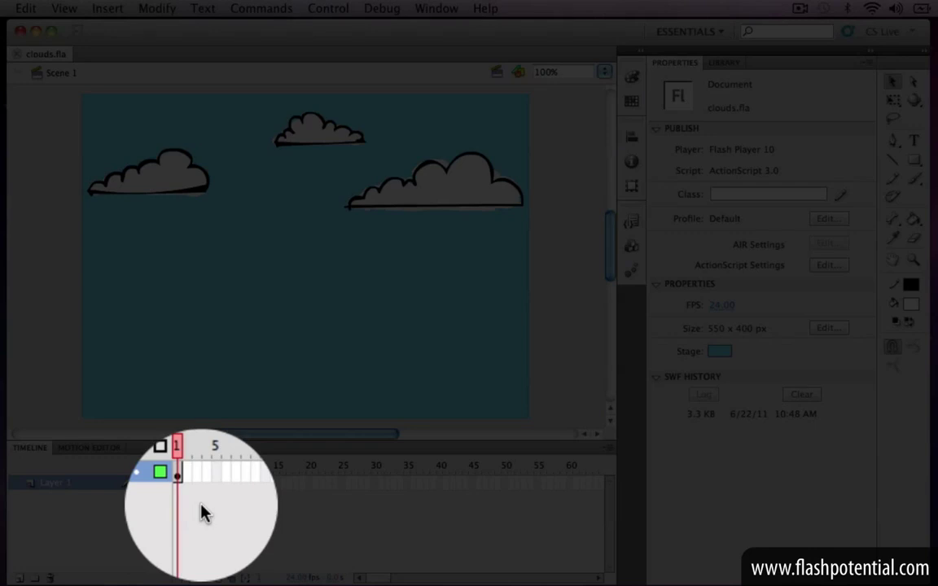
- Test the finished clouds movie and inspect the layers inside its CloudsAnimation movie clip
key(super+Return)
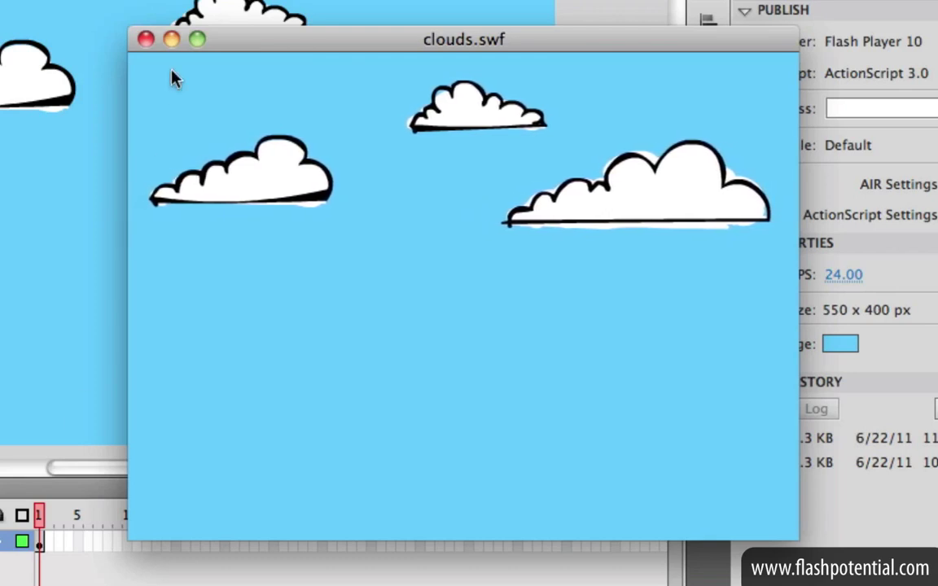
click(146, 39)
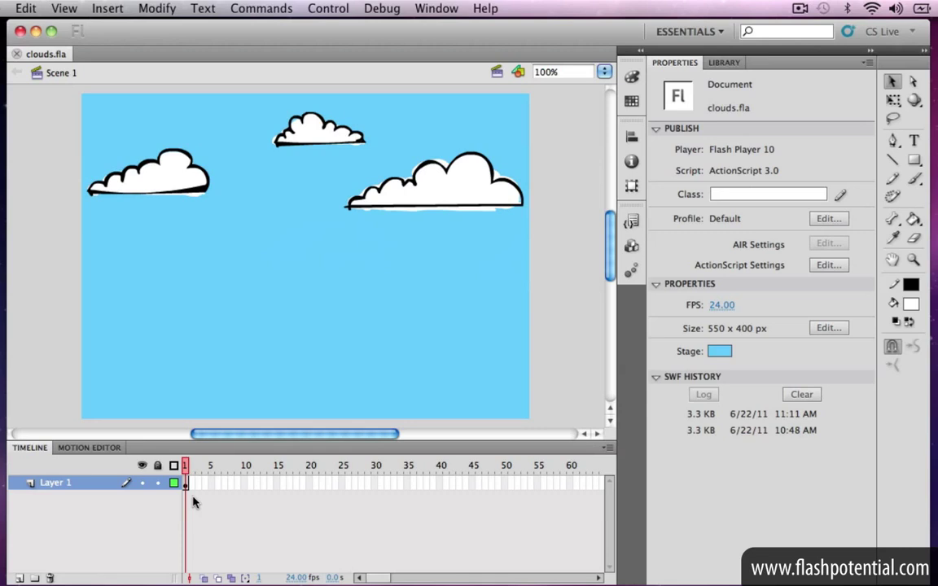
click(454, 191)
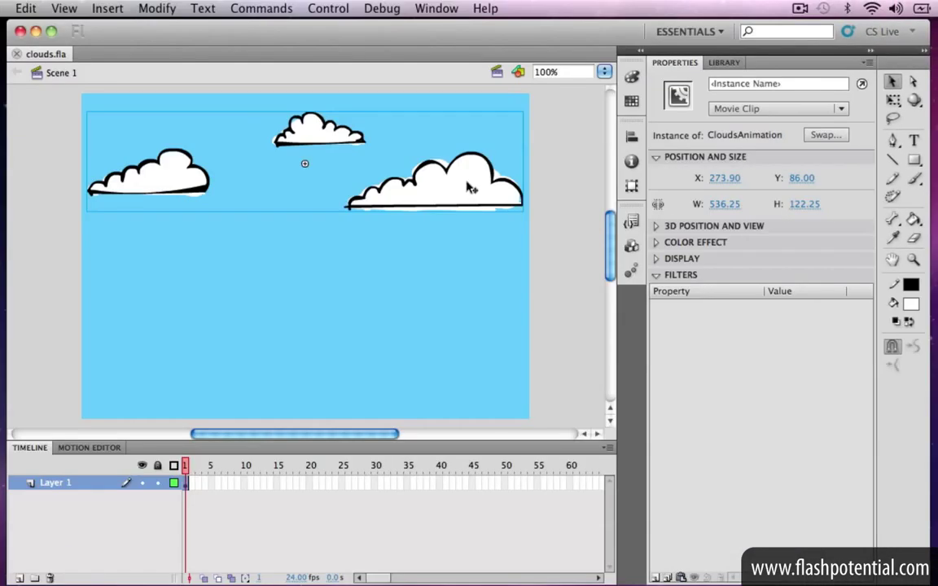
double_click(468, 187)
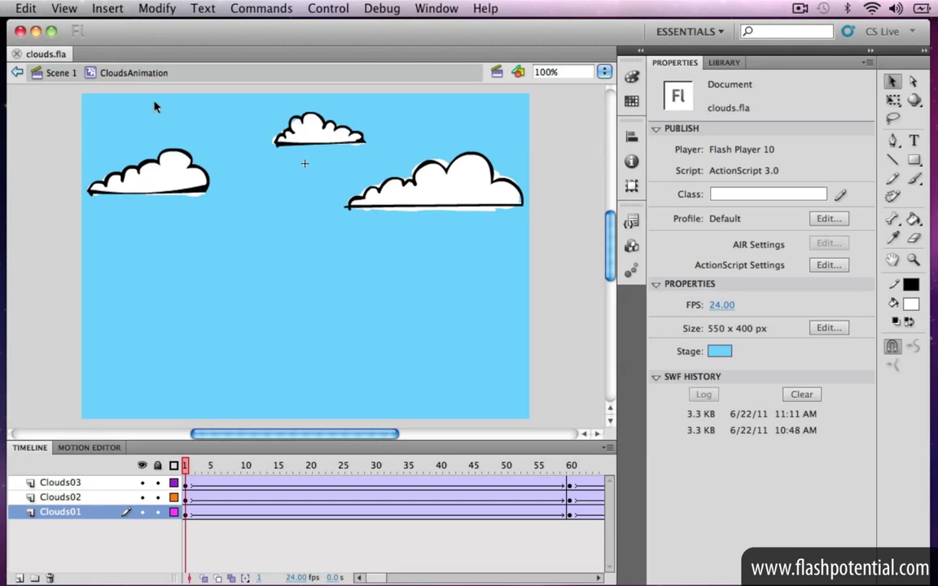
click(70, 74)
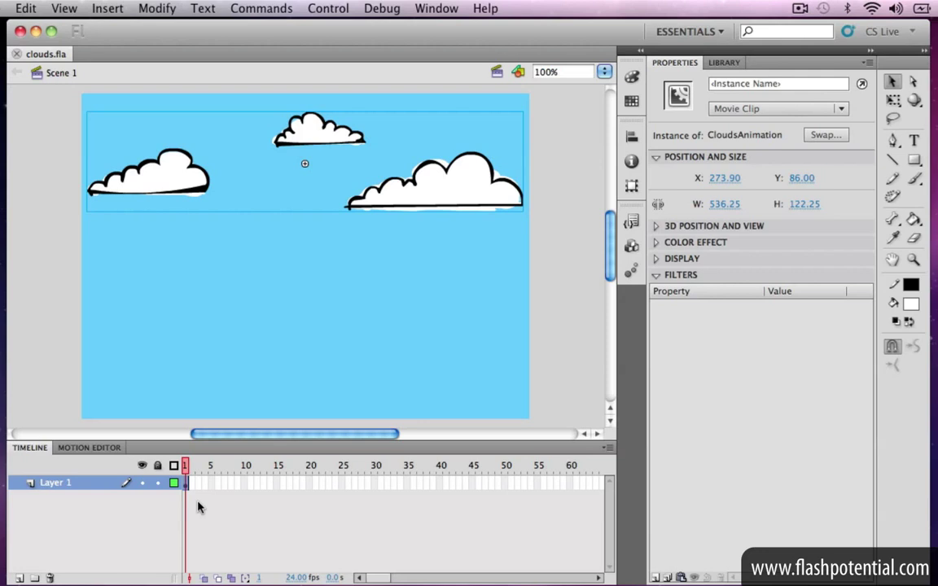
key(super+Return)
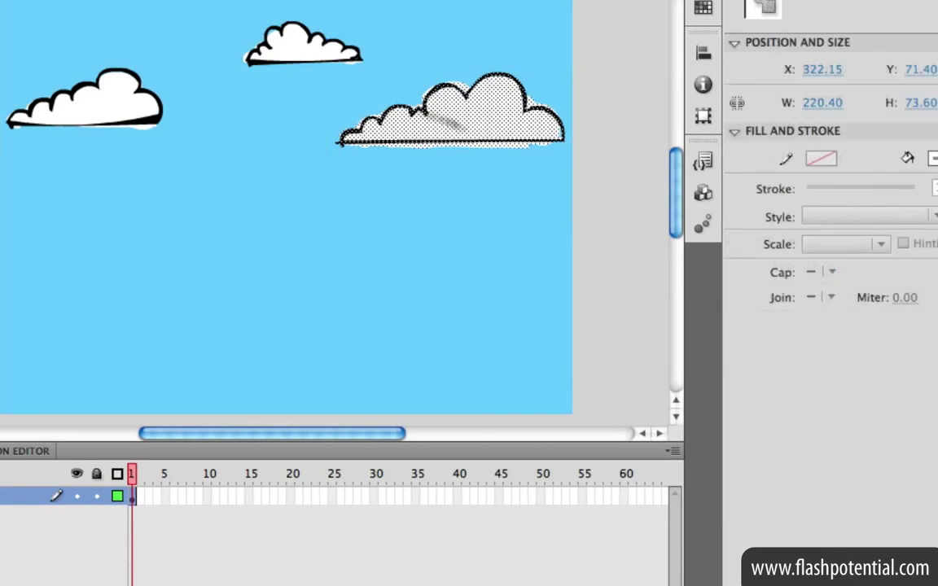
- Convert the large cloud on the right of the stage into a movie clip symbol named Clouds01
right_click(457, 188)
click(527, 531)
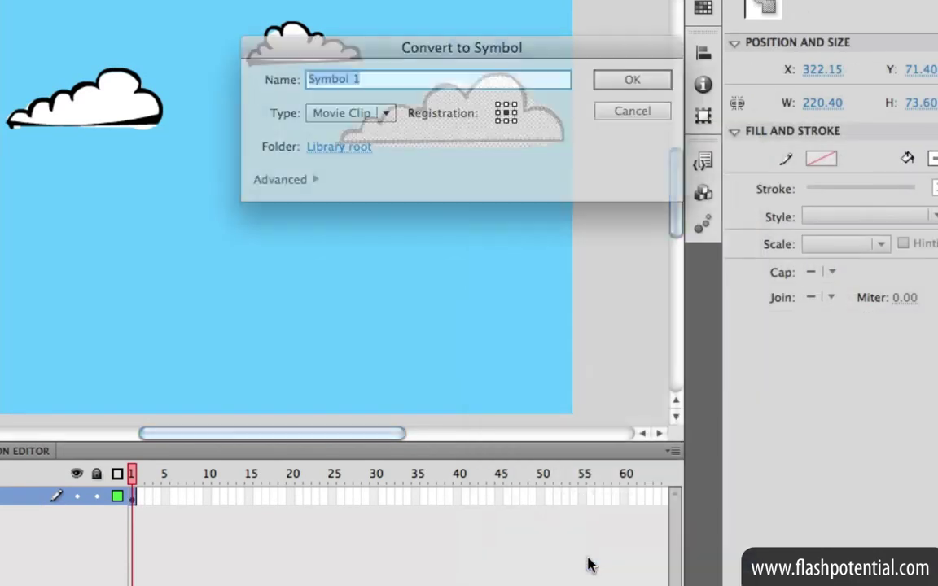
text(Clouds01)
click(627, 79)
- Convert the cloud on the left of the stage into a movie clip symbol named Clouds02
click(140, 99)
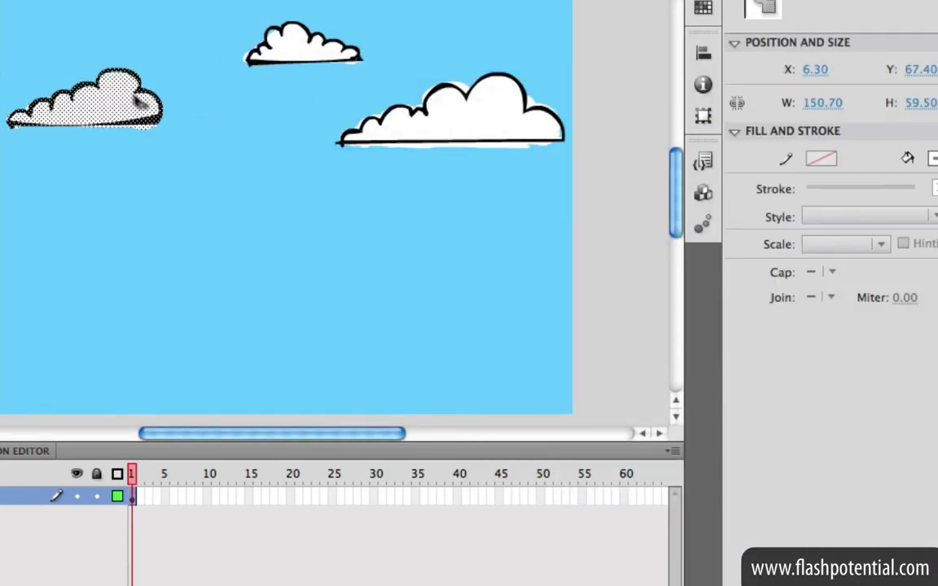
right_click(128, 88)
click(244, 529)
text(Clouds02)
click(627, 79)
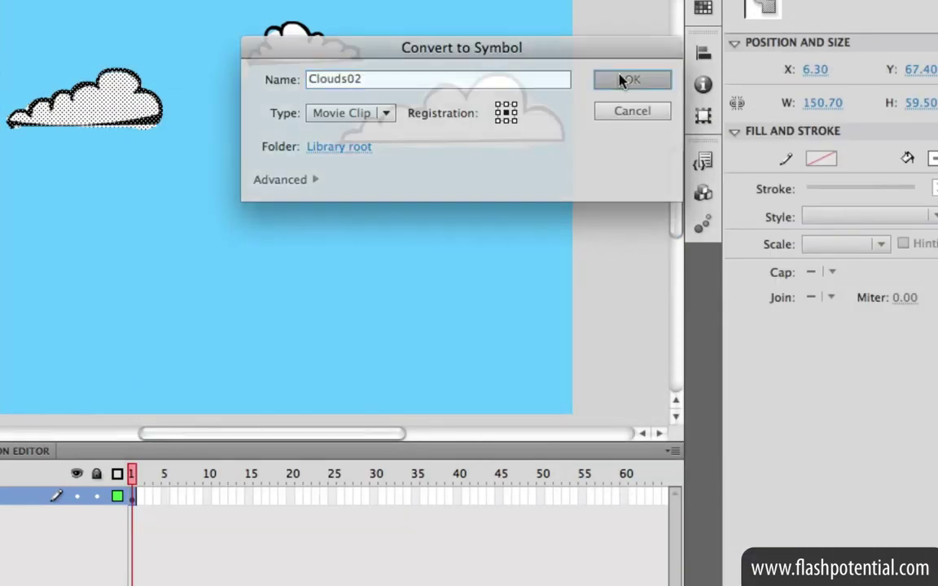
- Convert the small upper-middle cloud into a movie clip symbol named Clouds03
right_click(314, 51)
click(405, 484)
text(Clouds)
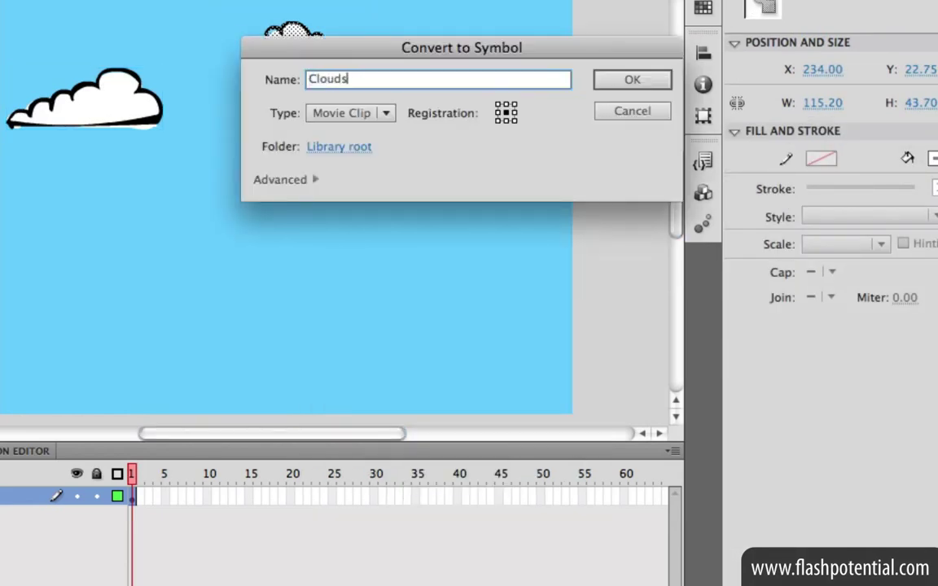
text(03)
click(628, 79)
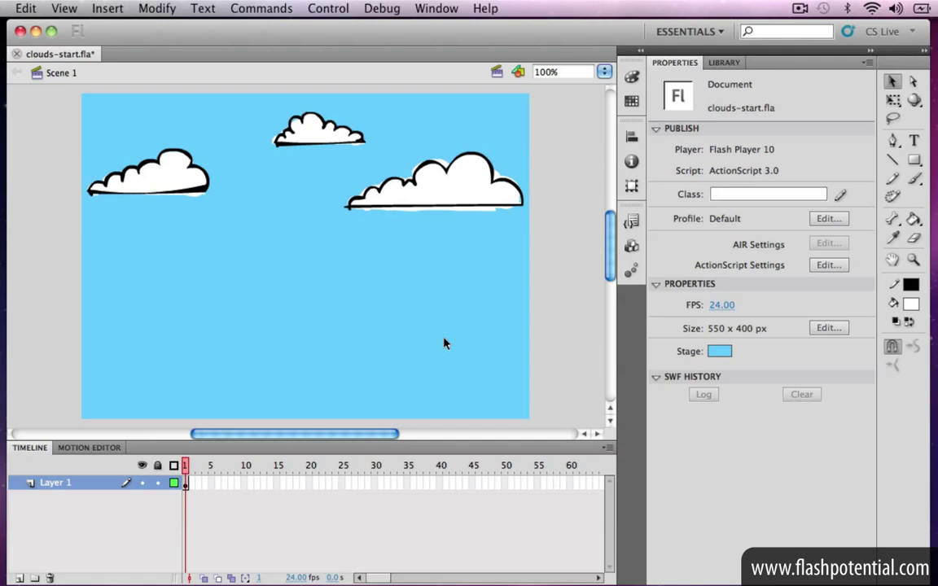
- Select all three clouds and convert them together into one movie clip symbol named CloudsAnimation
drag(76, 96, 537, 244)
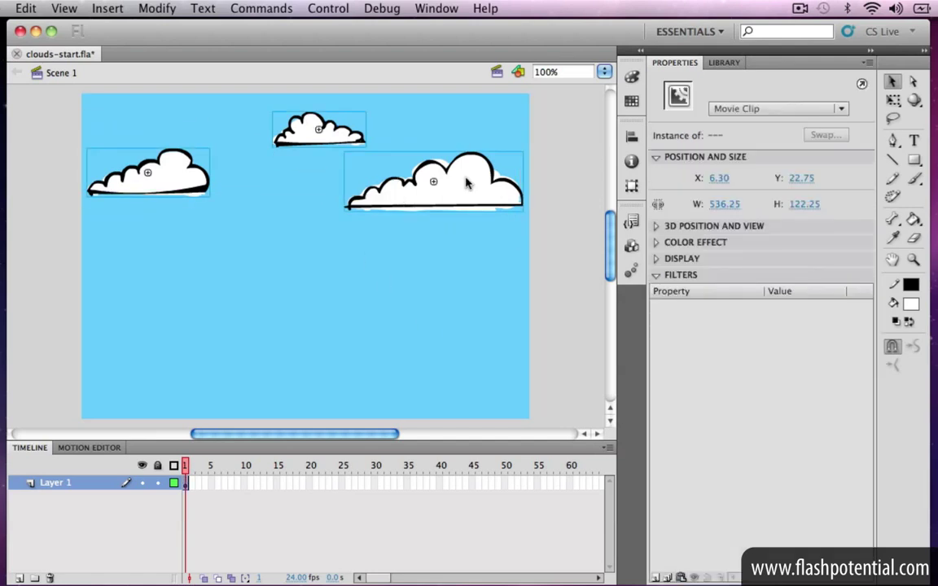
right_click(468, 183)
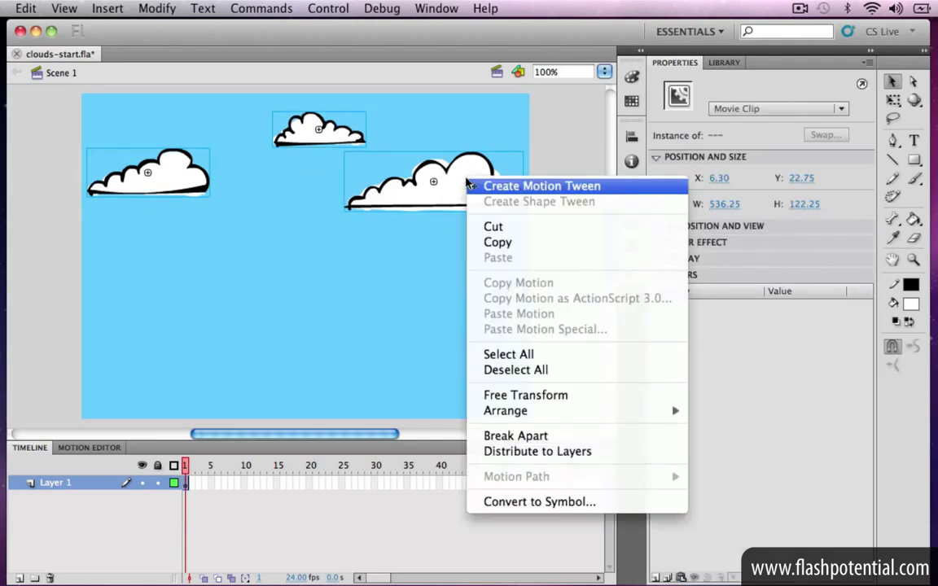
click(550, 497)
text(C)
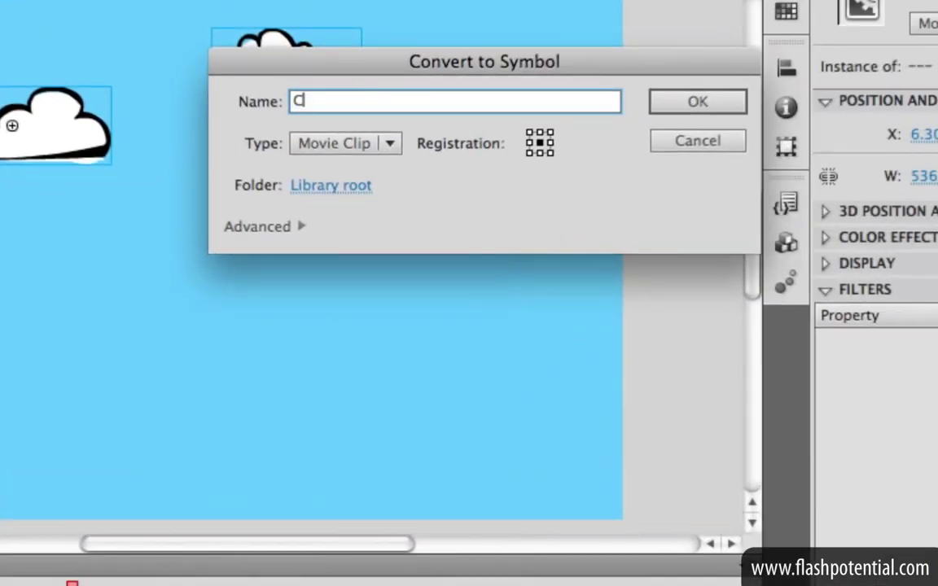
text(loudsAn)
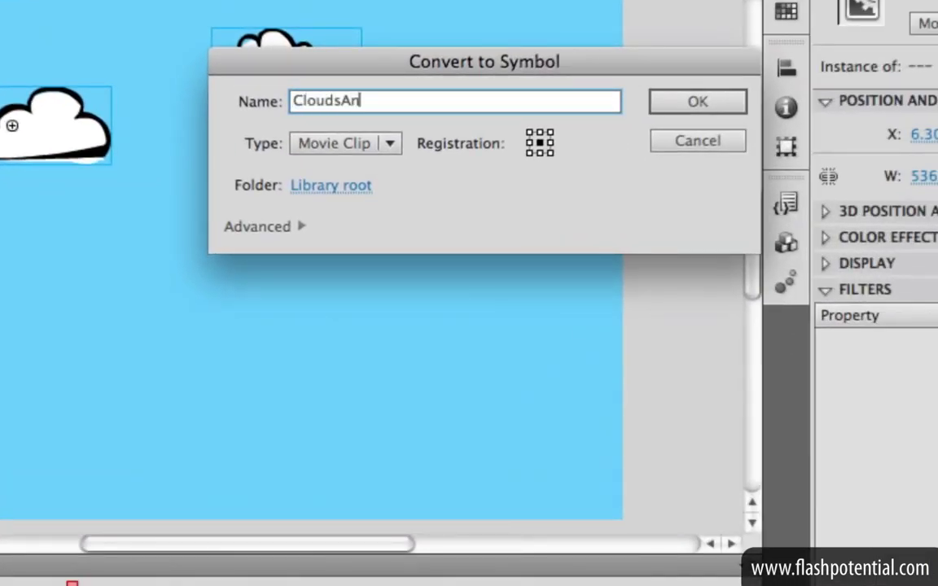
text(imation)
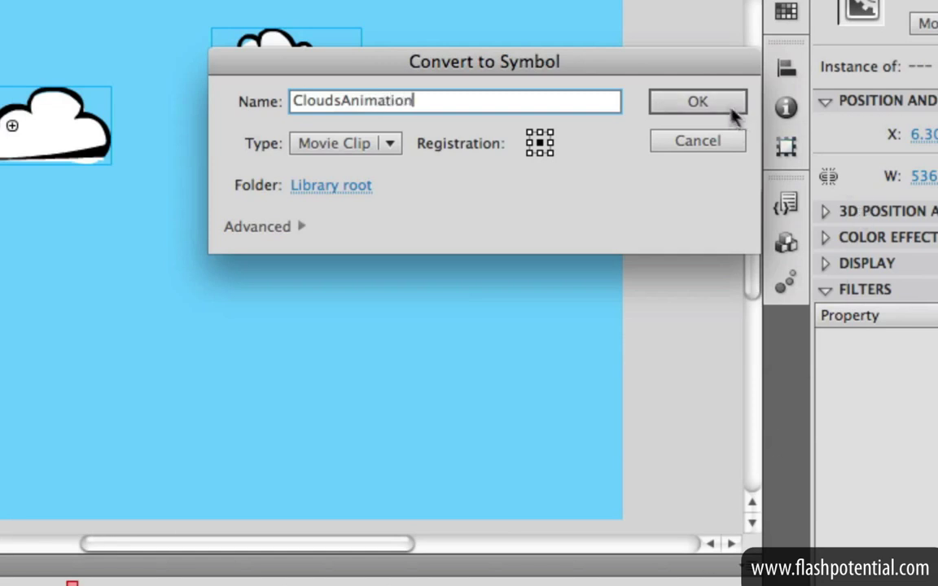
click(697, 103)
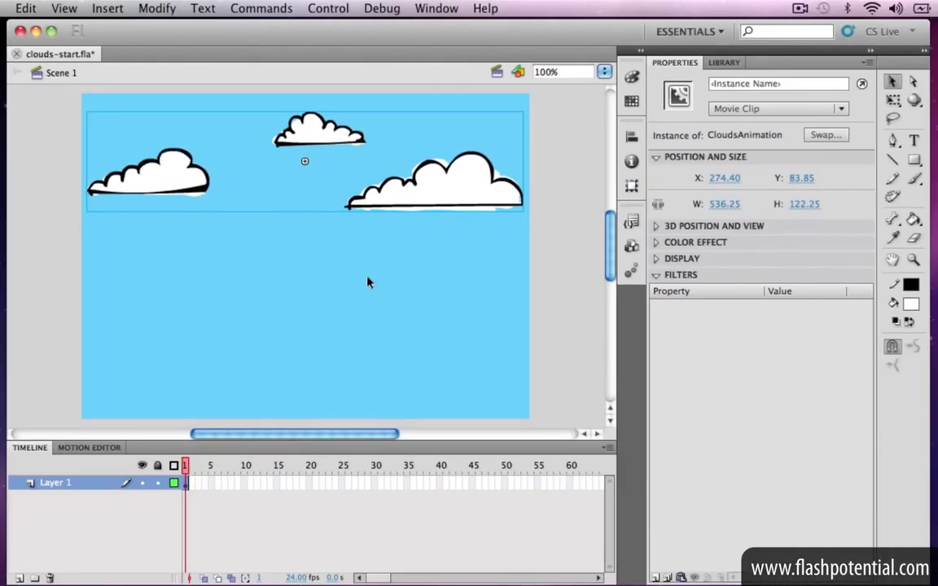
- Edit the CloudsAnimation symbol in place and distribute its three clouds to separate layers
right_click(311, 130)
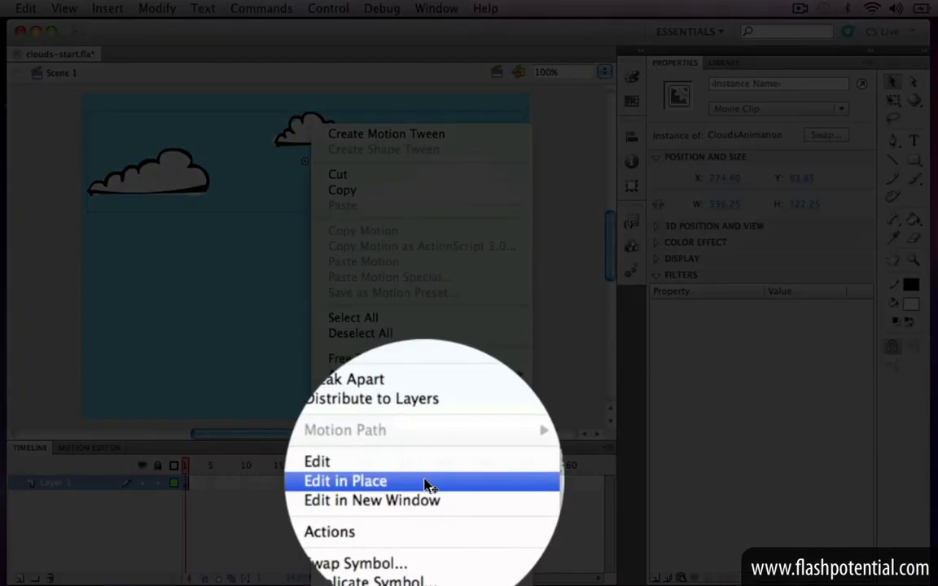
click(427, 486)
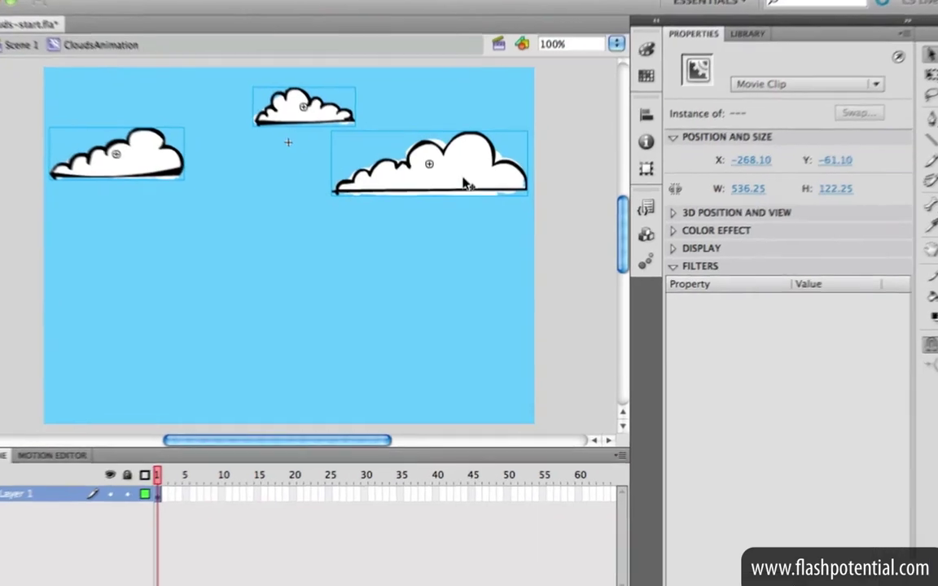
right_click(464, 200)
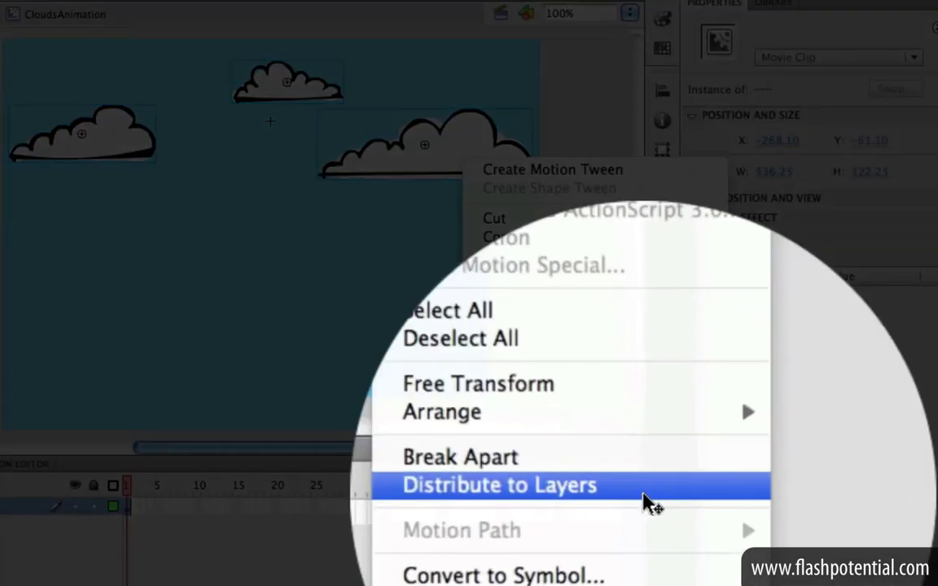
click(645, 489)
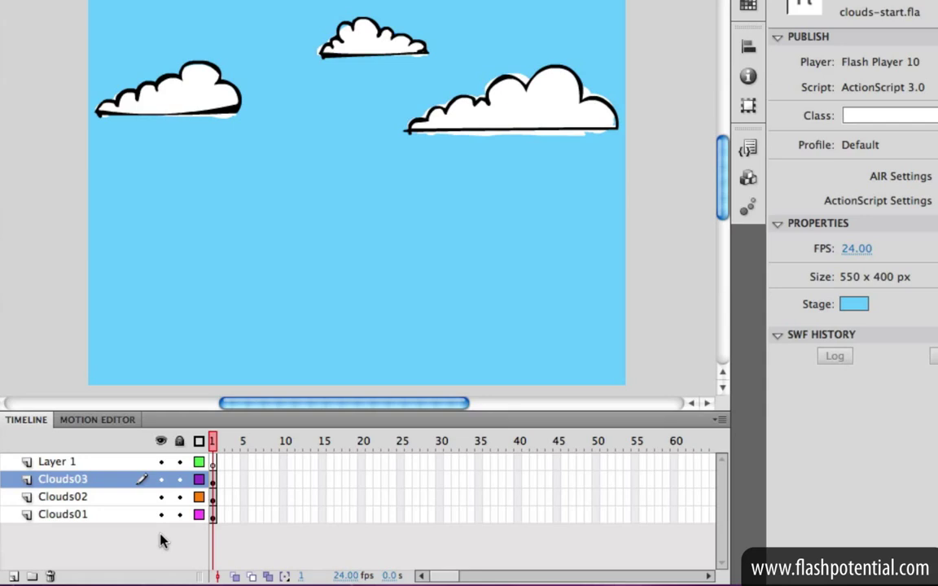
- Check the contents of each cloud layer and delete the empty Layer 1
click(117, 515)
click(103, 496)
click(93, 481)
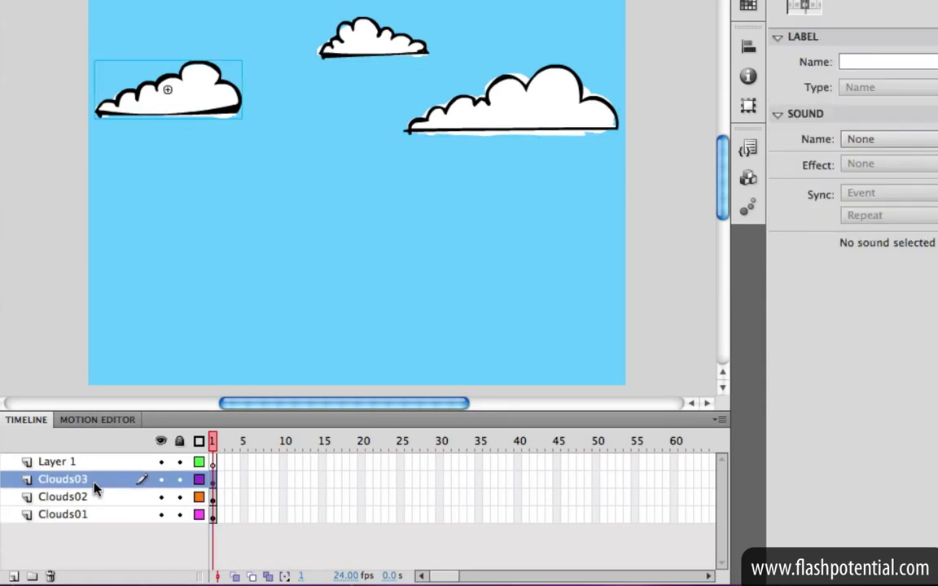
click(95, 463)
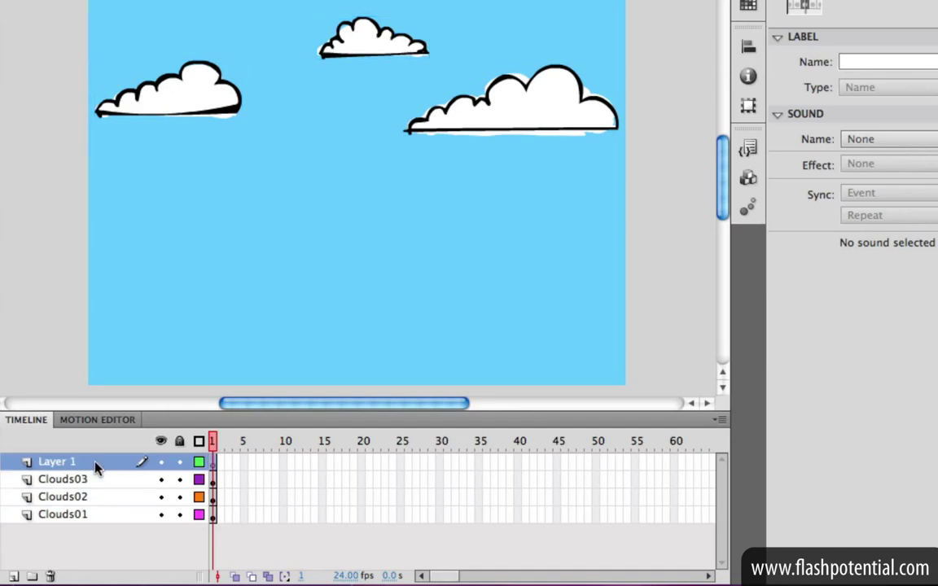
click(51, 577)
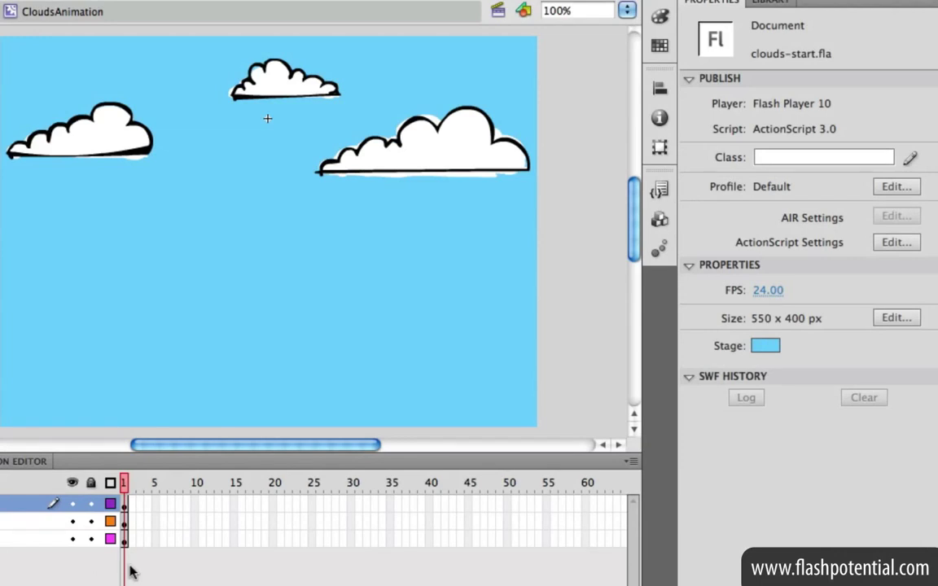
- Insert keyframes at frames 50 and 100 on the Clouds01 layer
click(125, 540)
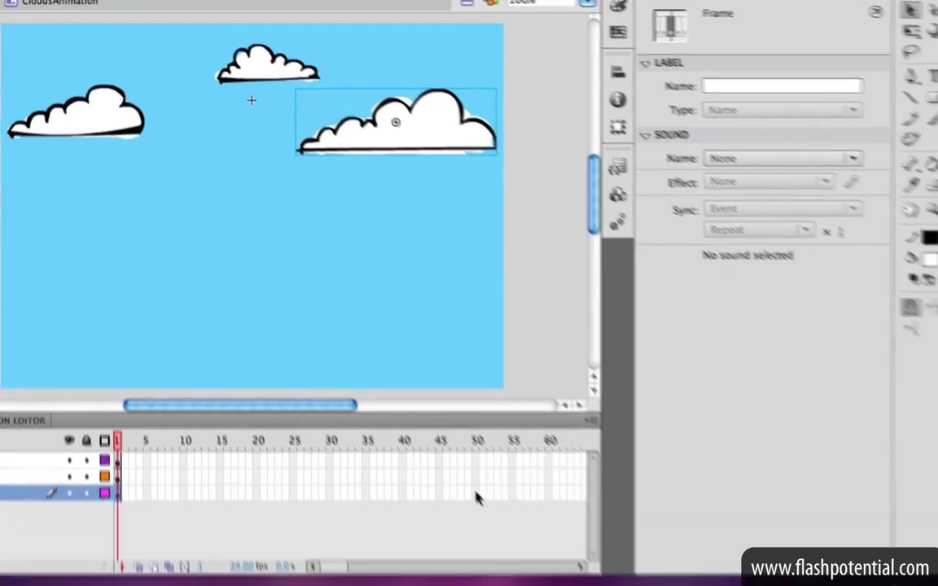
right_click(509, 539)
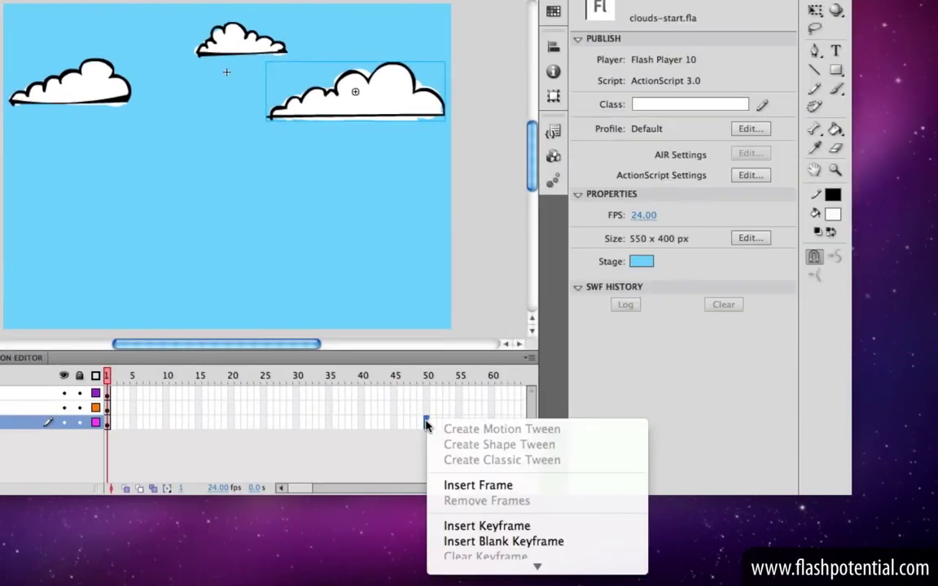
click(470, 527)
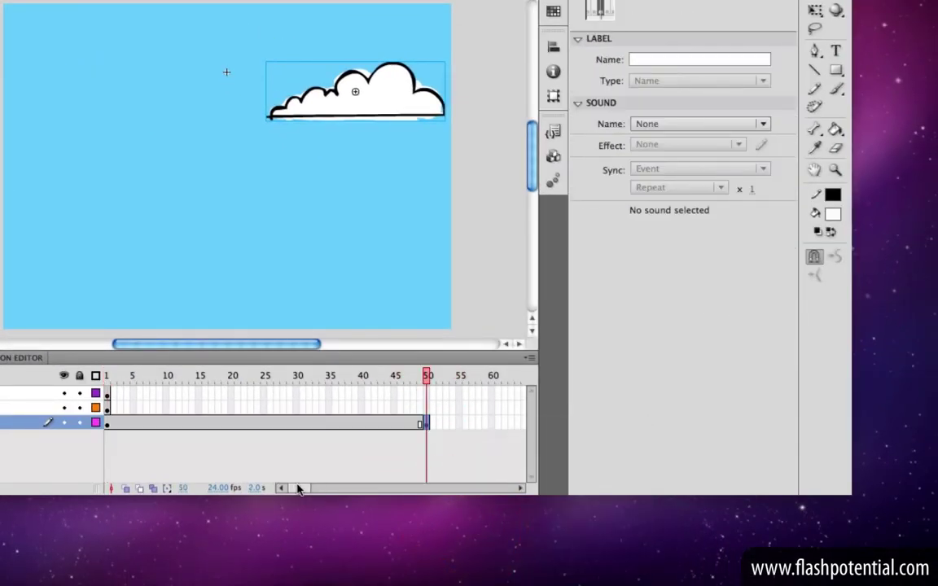
drag(298, 488, 316, 488)
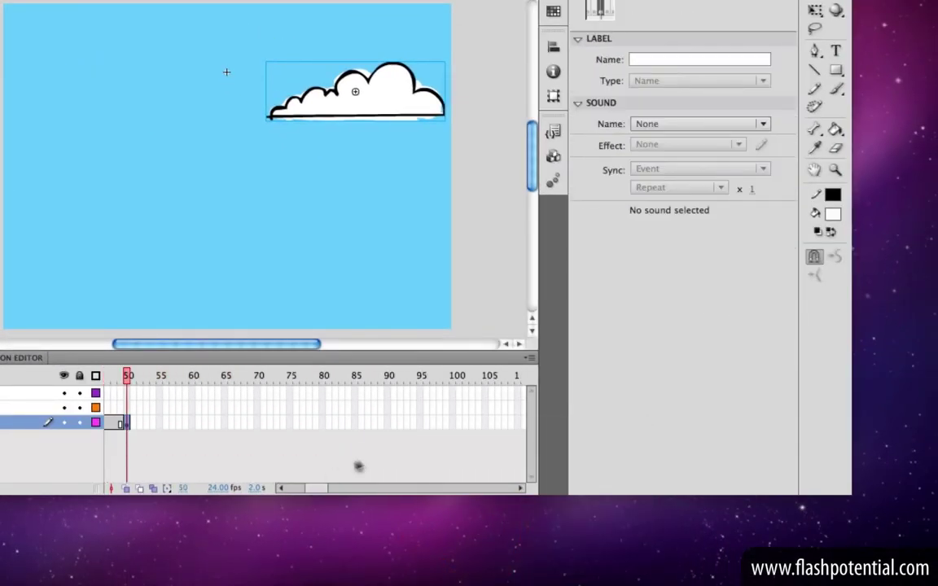
right_click(453, 425)
click(479, 529)
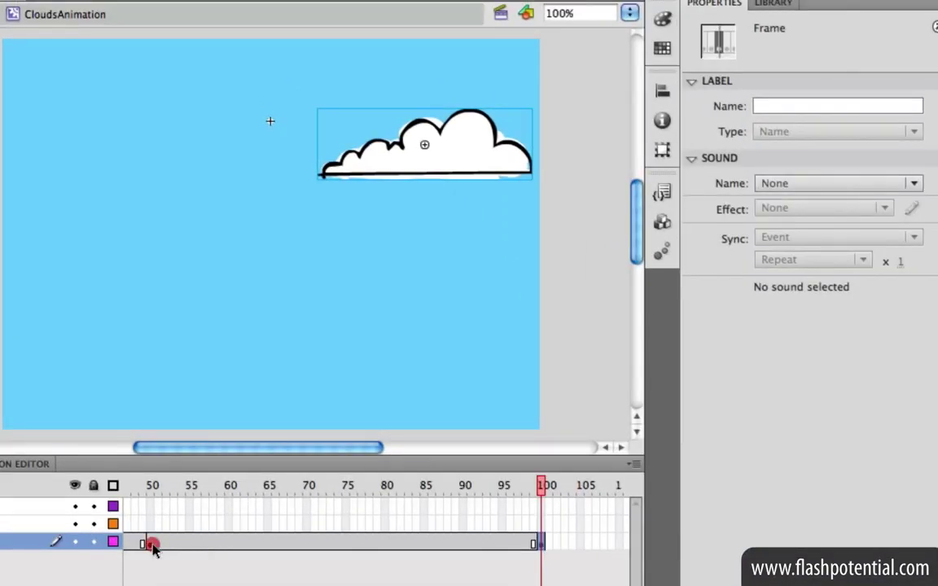
- Move the large cloud slightly left at frame 50 and create classic tweens across both keyframe spans of the Clouds01 layer
click(152, 545)
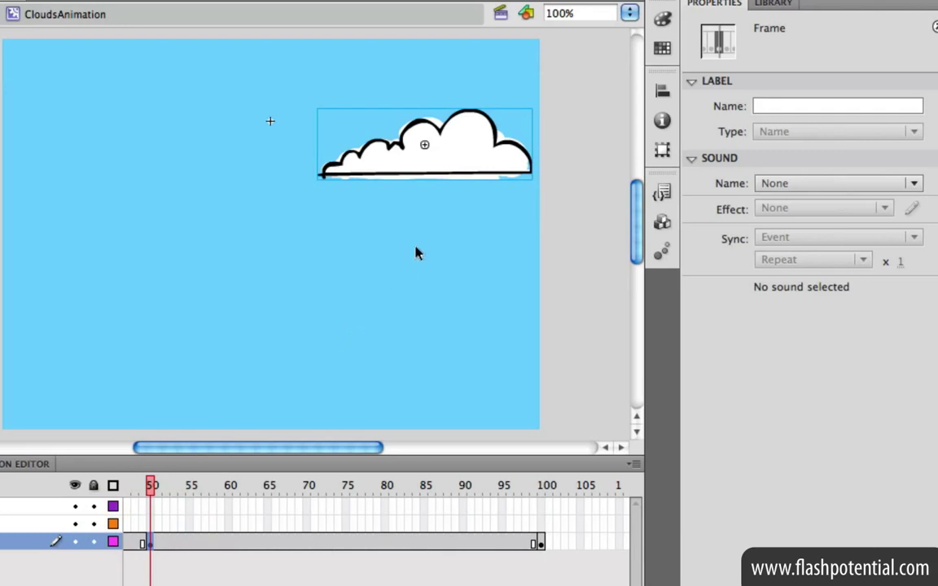
drag(401, 166, 362, 161)
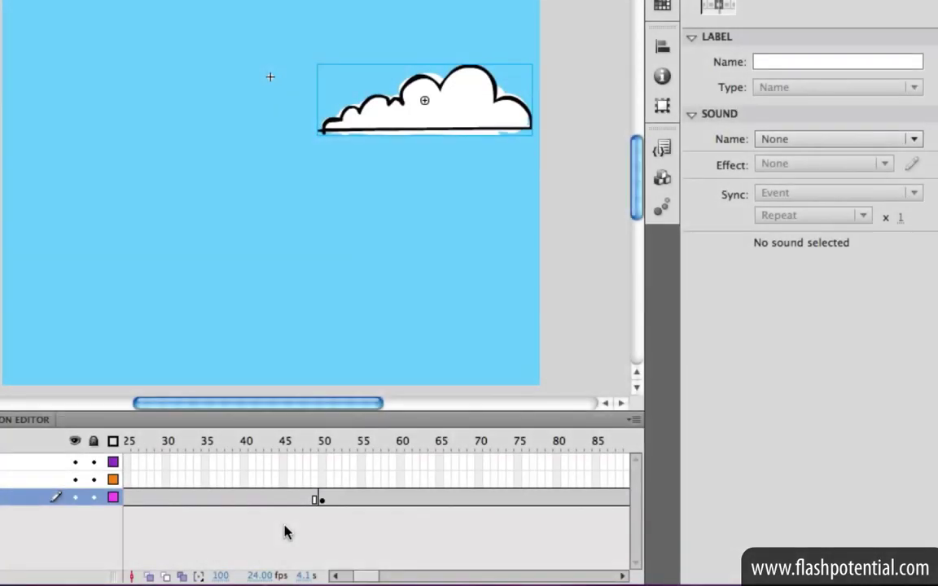
right_click(229, 504)
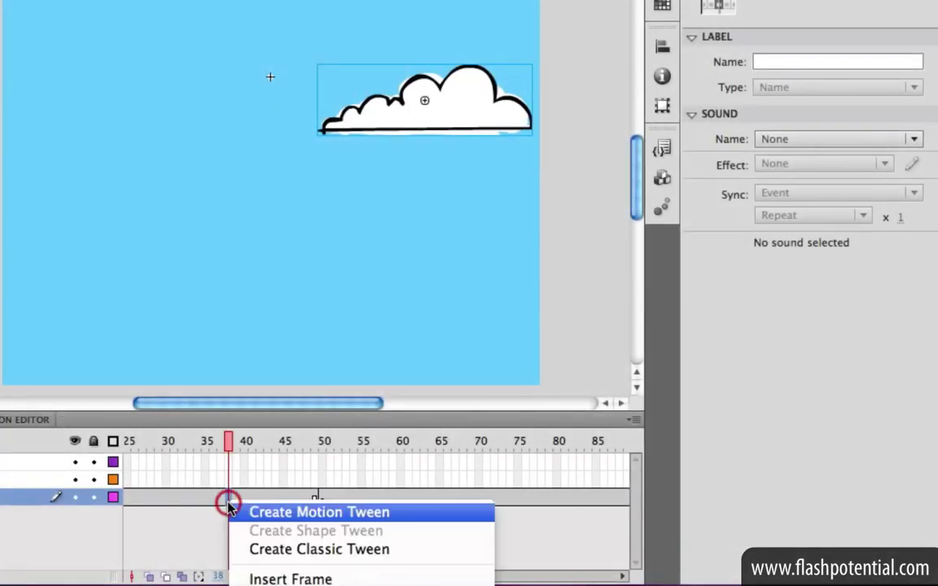
click(245, 545)
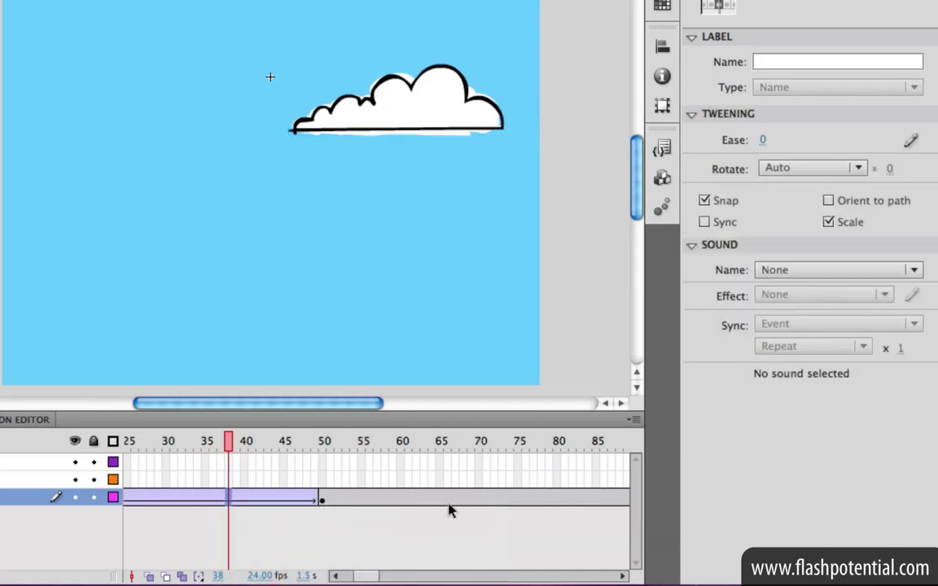
right_click(446, 497)
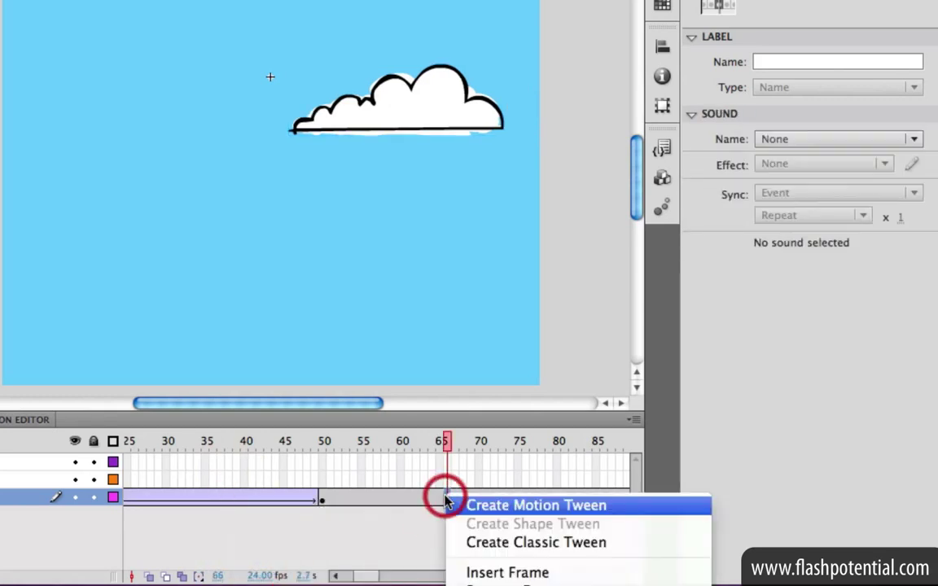
click(470, 543)
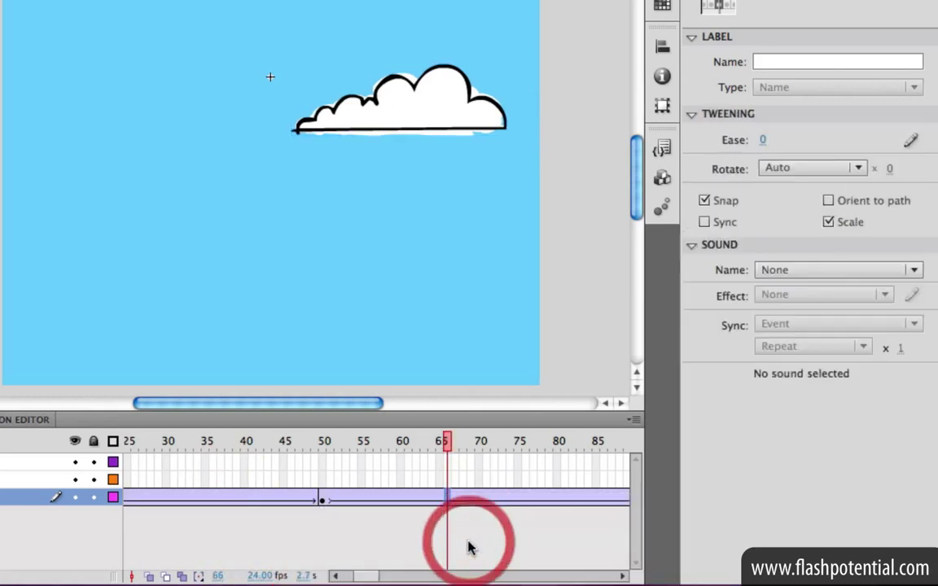
- Deselect the tween frames and test the clouds-start movie in Flash Professional to preview the drifting clouds
click(375, 543)
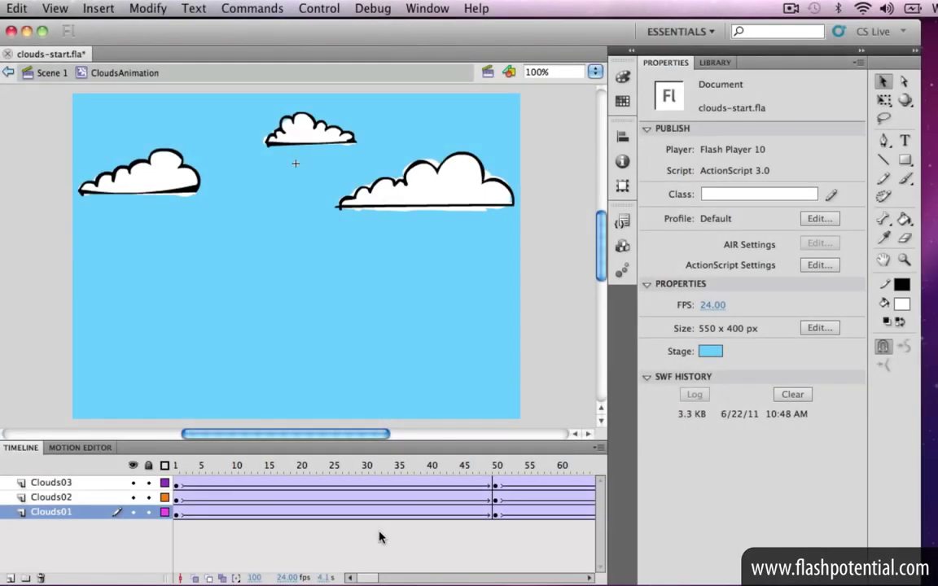
click(318, 8)
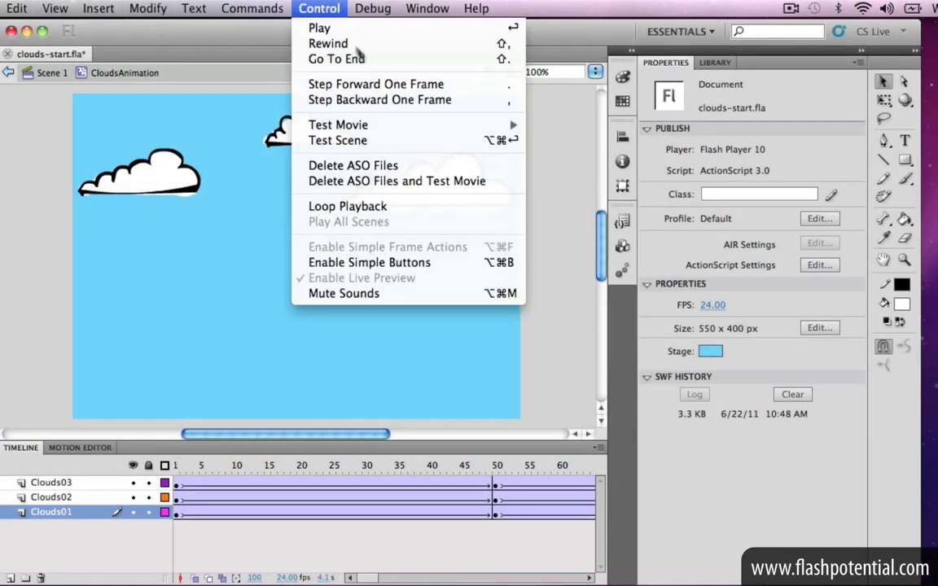
mouse_move(411, 125)
click(582, 125)
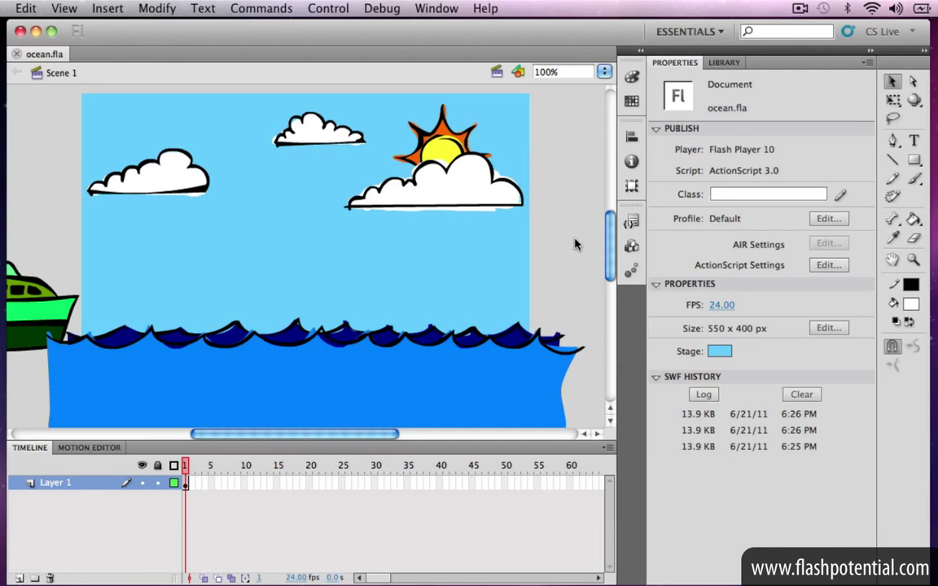
- Inspect the timelines inside the sun, ship and water movie clips of ocean.fla, returning to Scene 1 after each
double_click(445, 109)
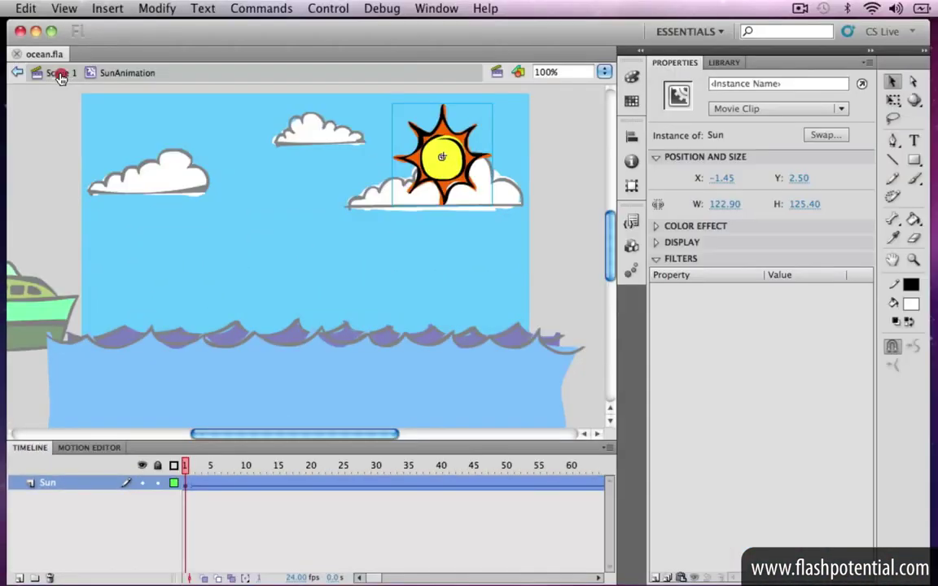
click(56, 73)
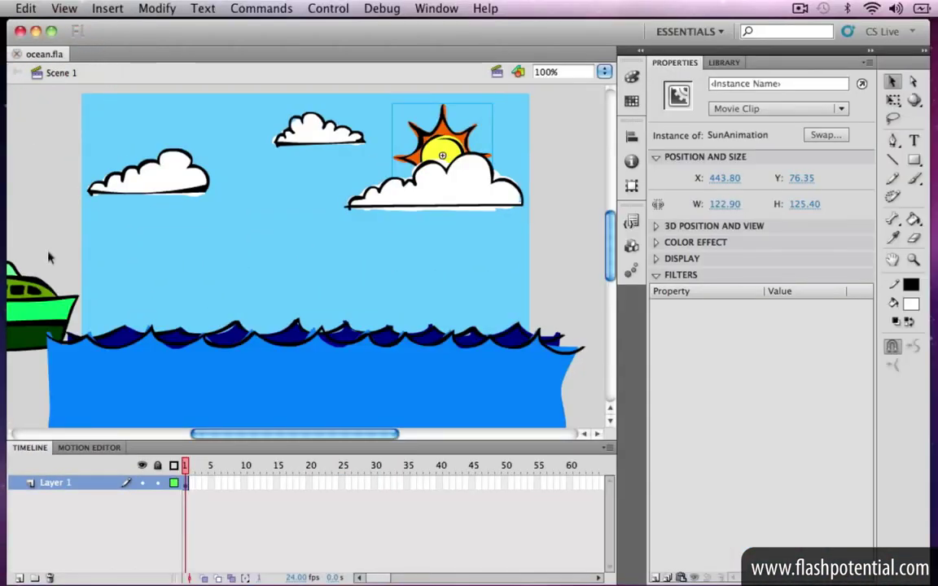
double_click(41, 301)
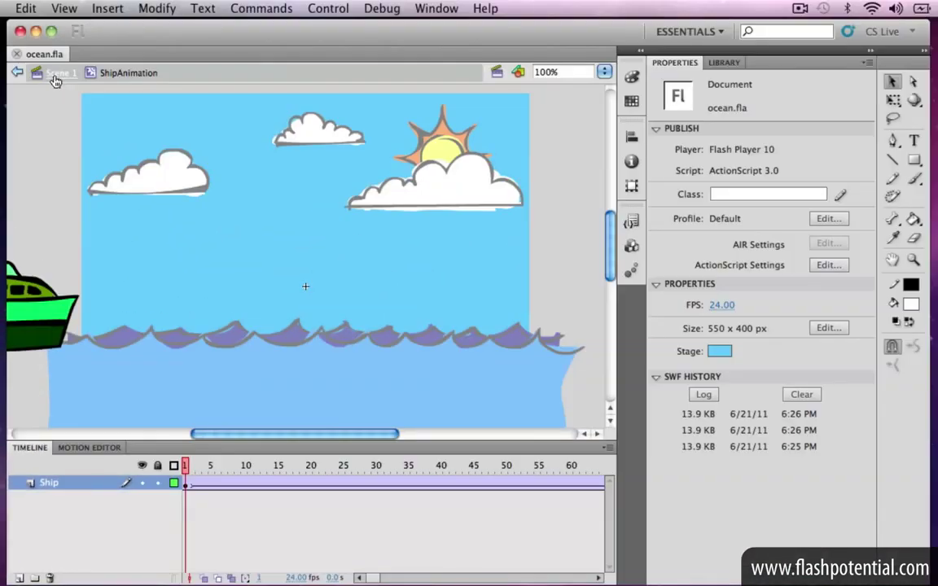
click(53, 73)
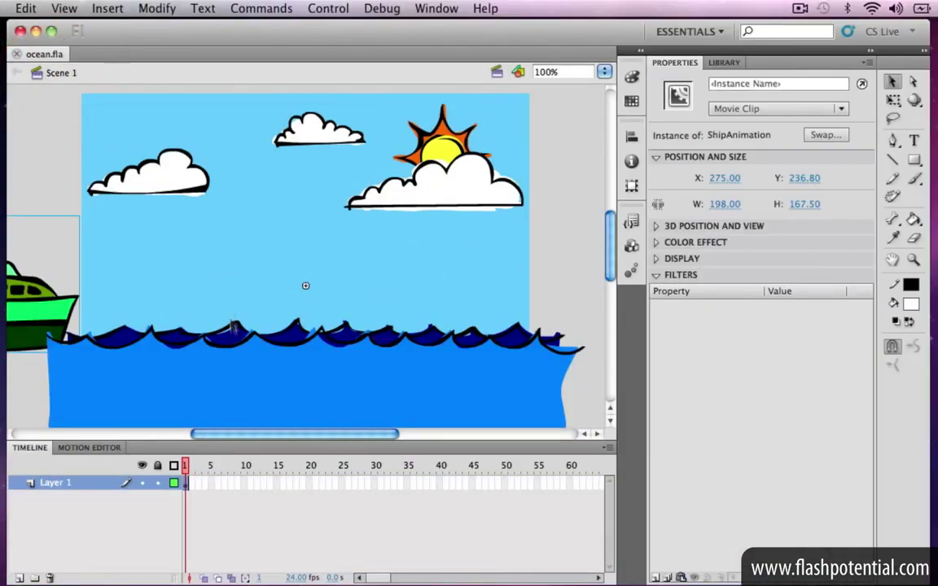
double_click(230, 362)
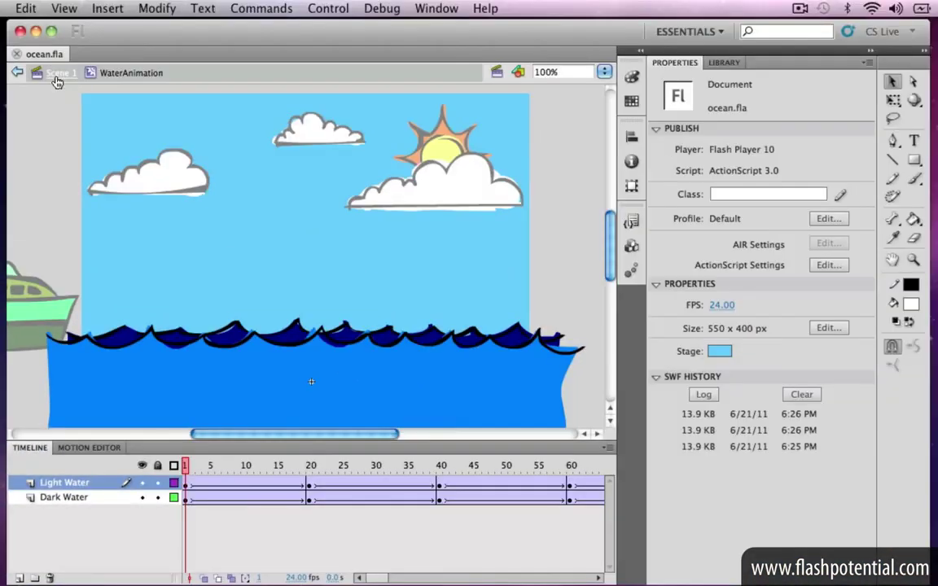
click(56, 76)
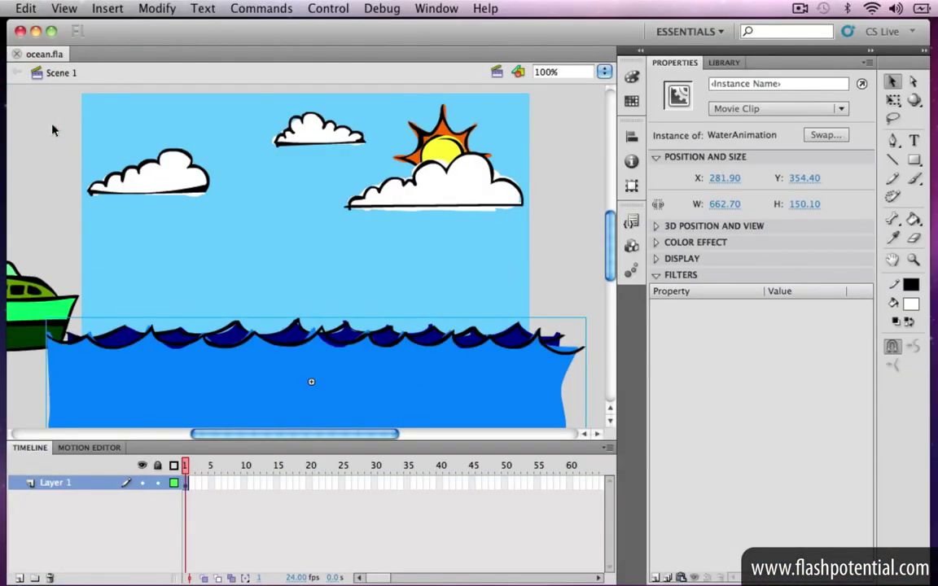
- Test the ocean movie in Flash Professional to preview all its nested animations playing together
click(316, 10)
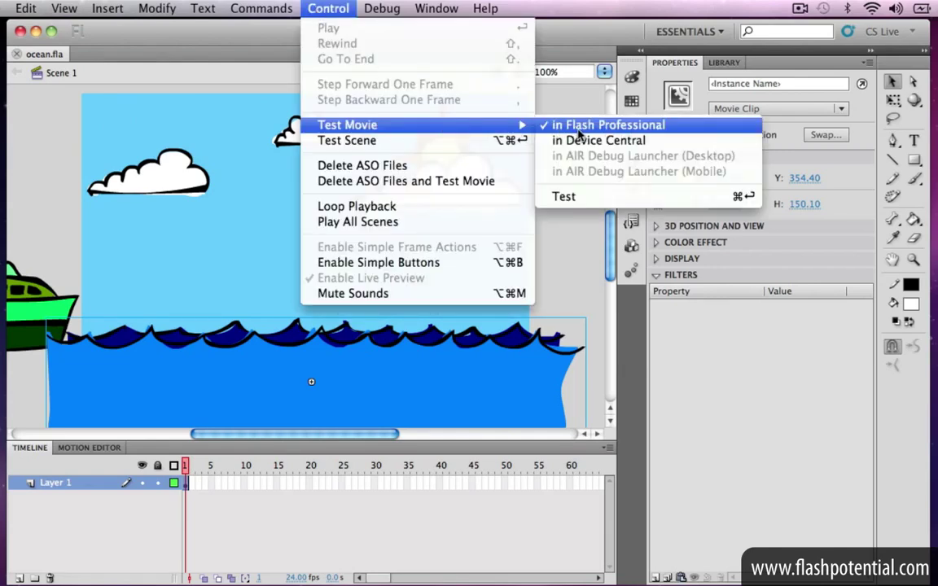
click(579, 133)
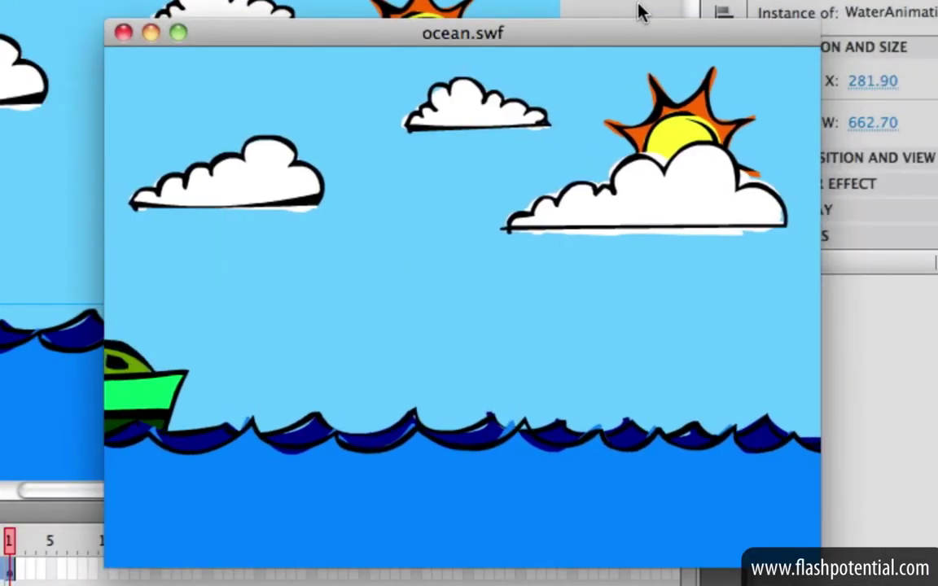